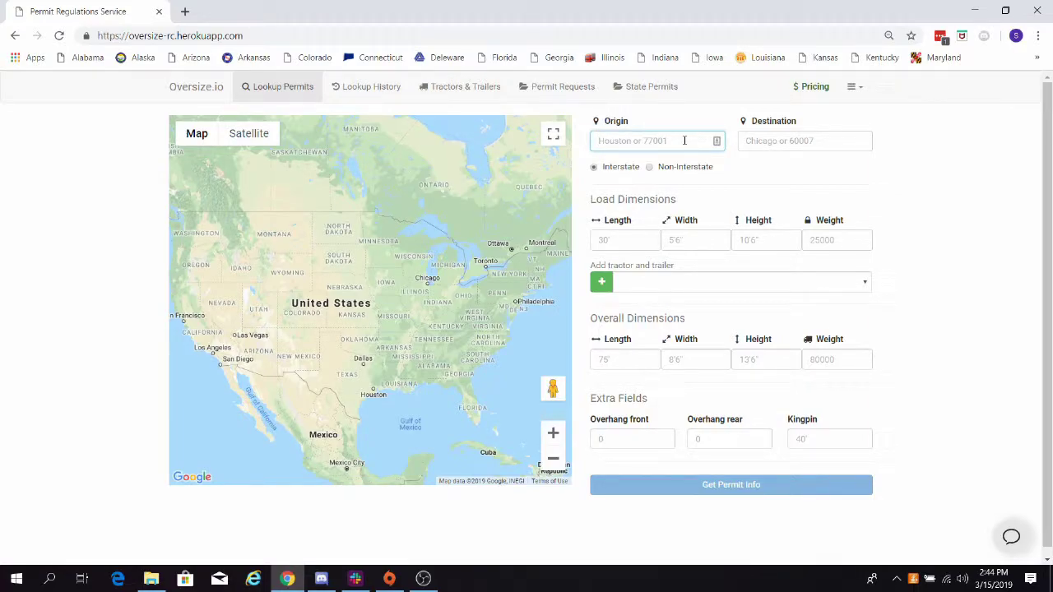
# Set the route's origin to Chicago, IL, USA and its destination to Dallas, TX, USA
pyautogui.write('Chicago, IL, USA')
pyautogui.press('Tab')
pyautogui.write('Dallas, TX, USA')
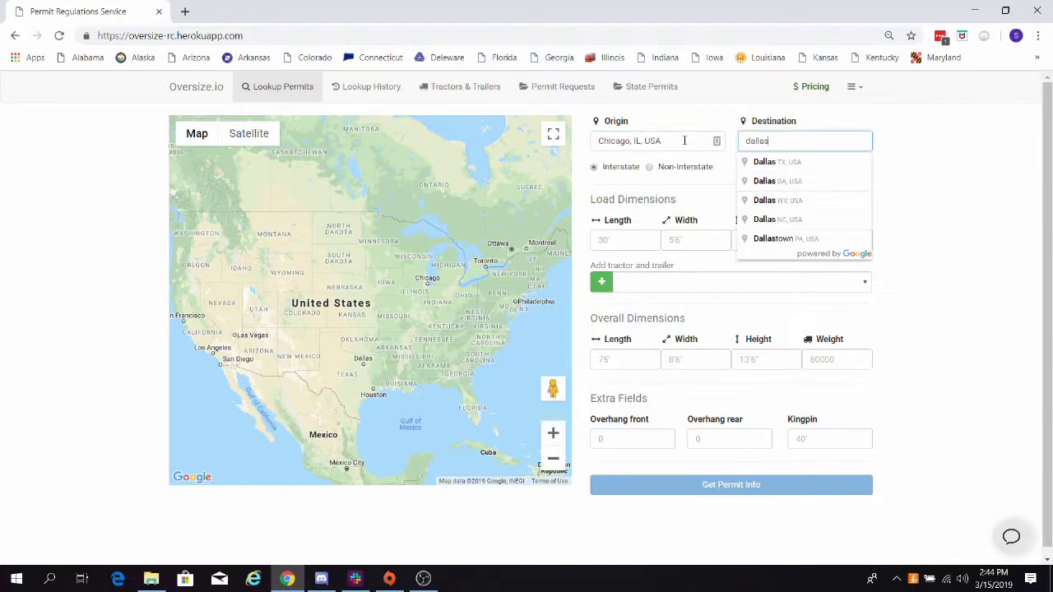
pyautogui.press('Return')
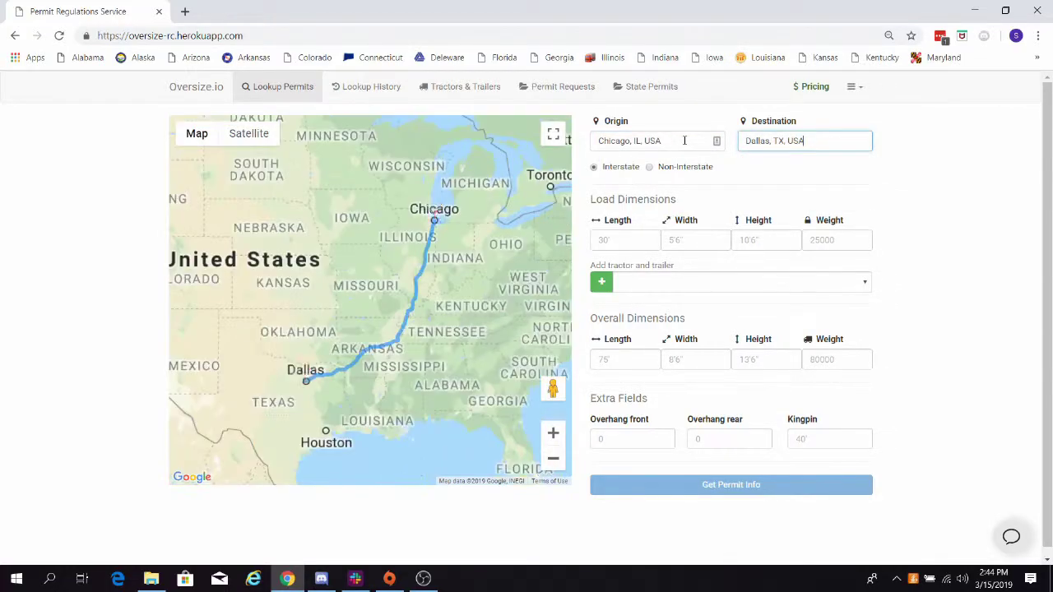
# Set the load dimensions to 30' long, 10' wide and 10' high, with a weight of 80,000 lbs
pyautogui.click(626, 237)
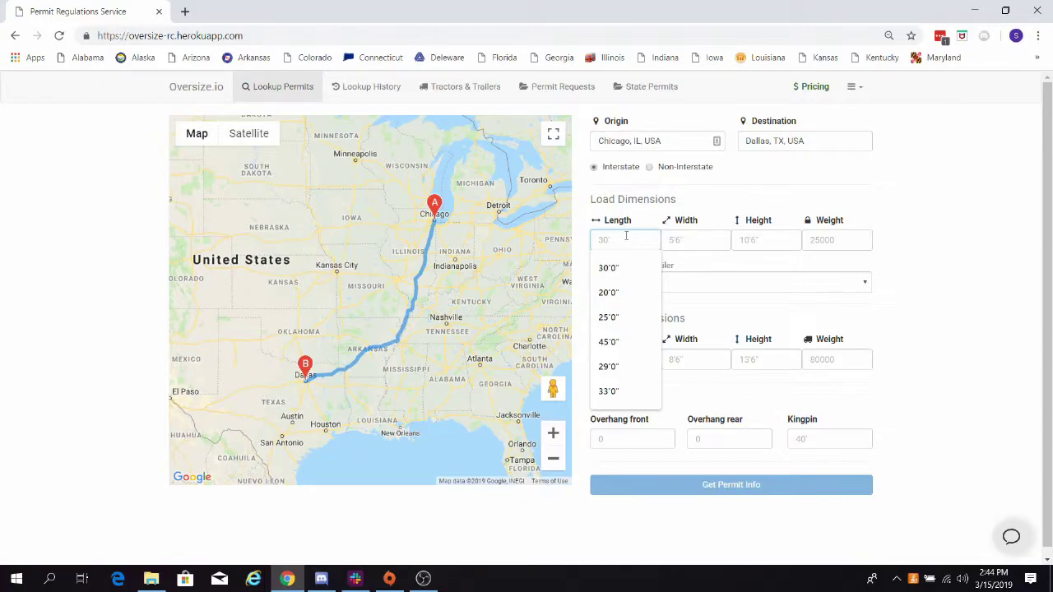
pyautogui.write('30')
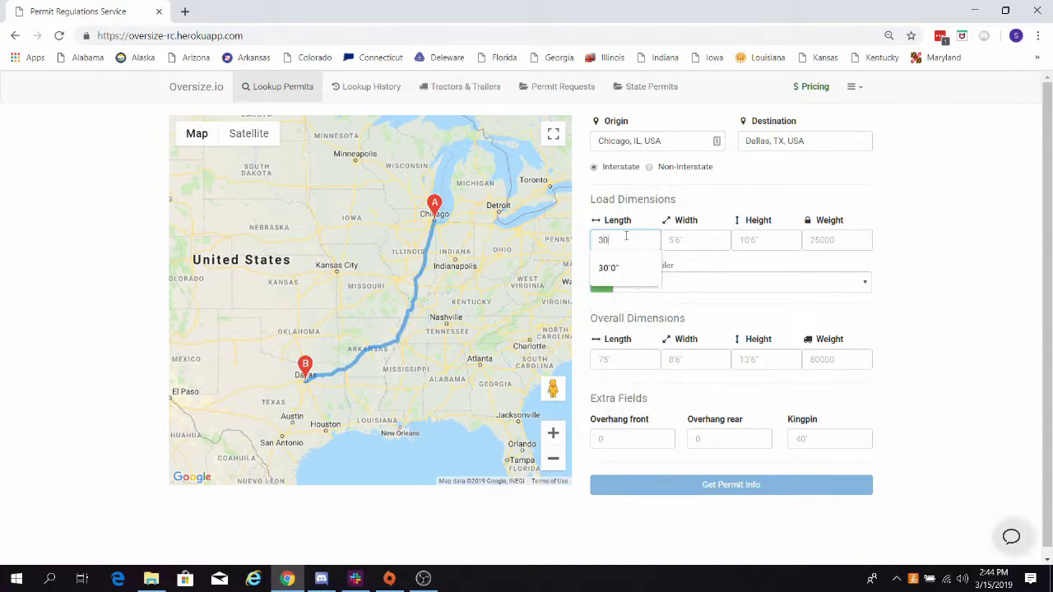
pyautogui.press('Tab')
pyautogui.write('10')
pyautogui.press('Tab')
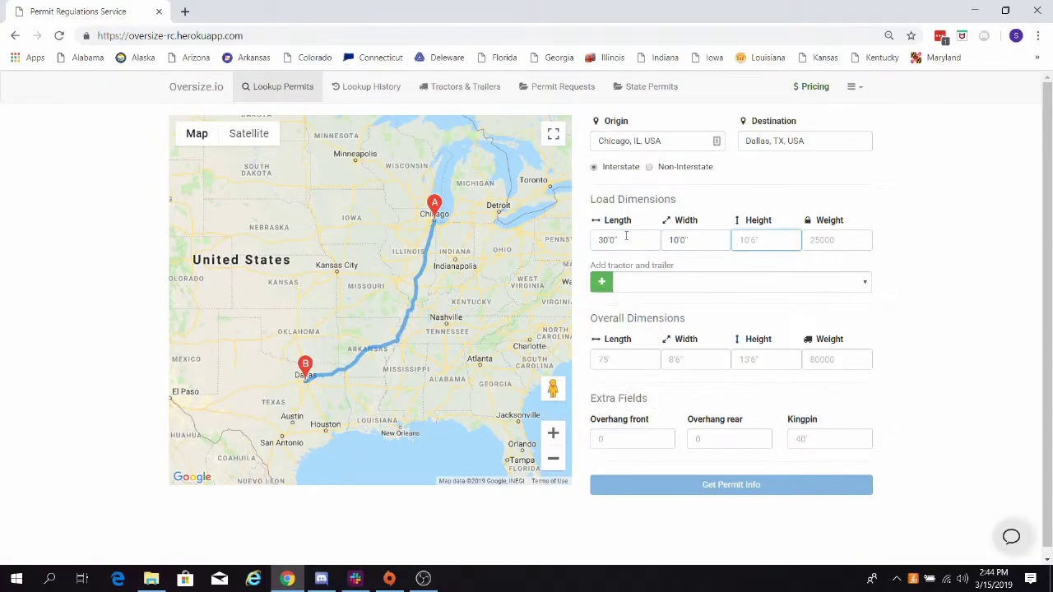
pyautogui.write('10')
pyautogui.press('Tab')
pyautogui.write('80000')
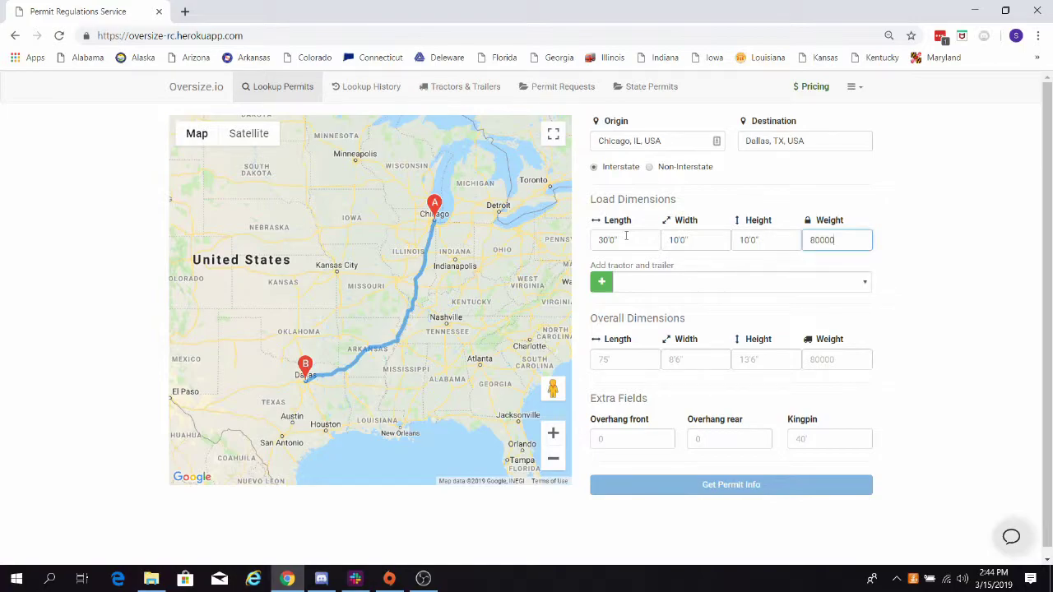
pyautogui.click(655, 288)
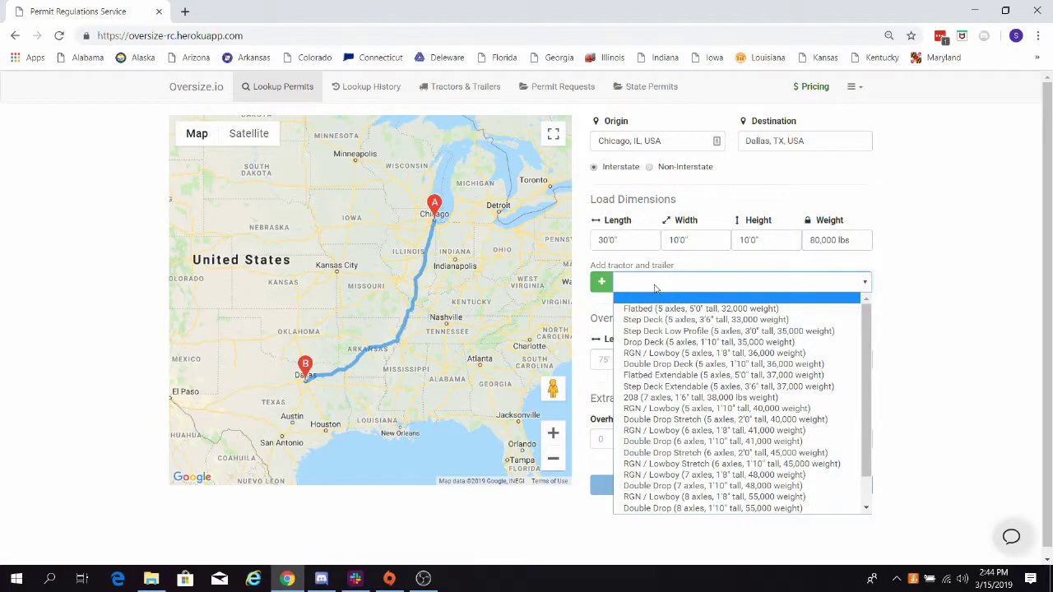
pyautogui.scroll(-1, 755, 451)
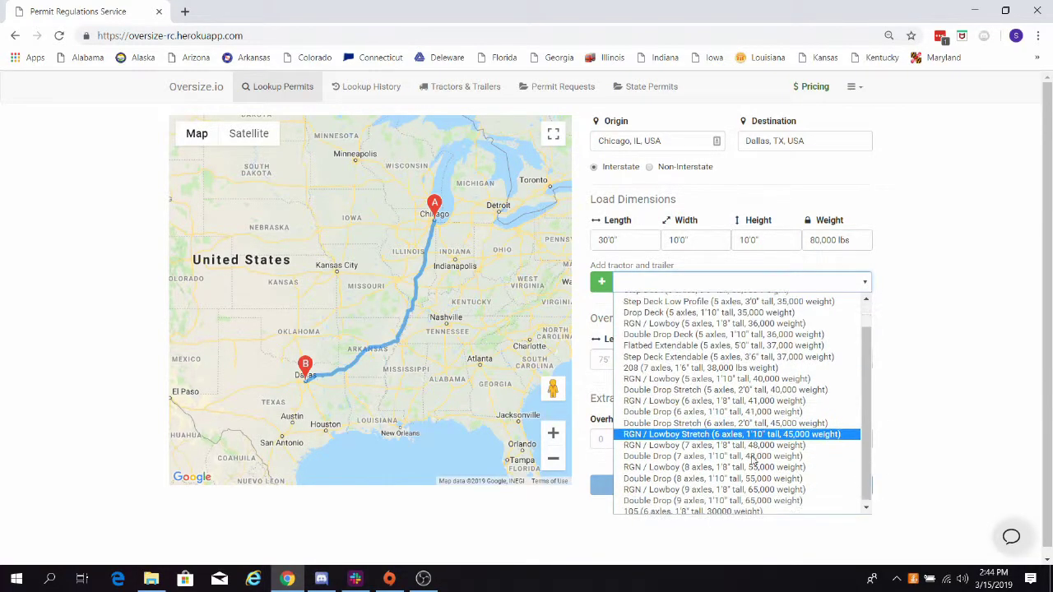
pyautogui.scroll(1, 754, 455)
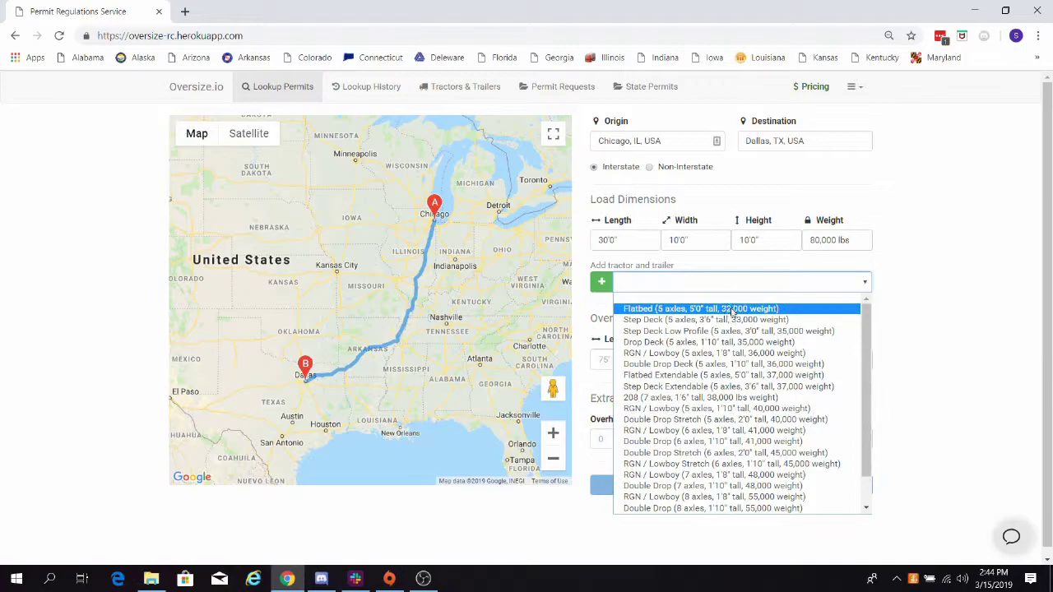
# Try to create a new tractor and trailer with a tire width of 15 on axle 1
pyautogui.click(600, 282)
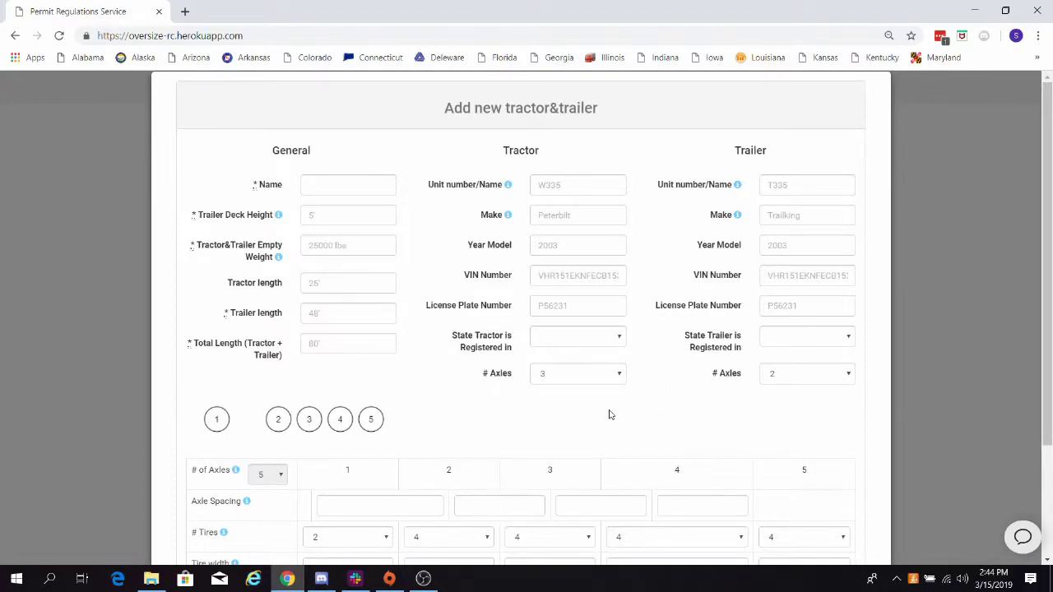
pyautogui.scroll(-2, 575, 399)
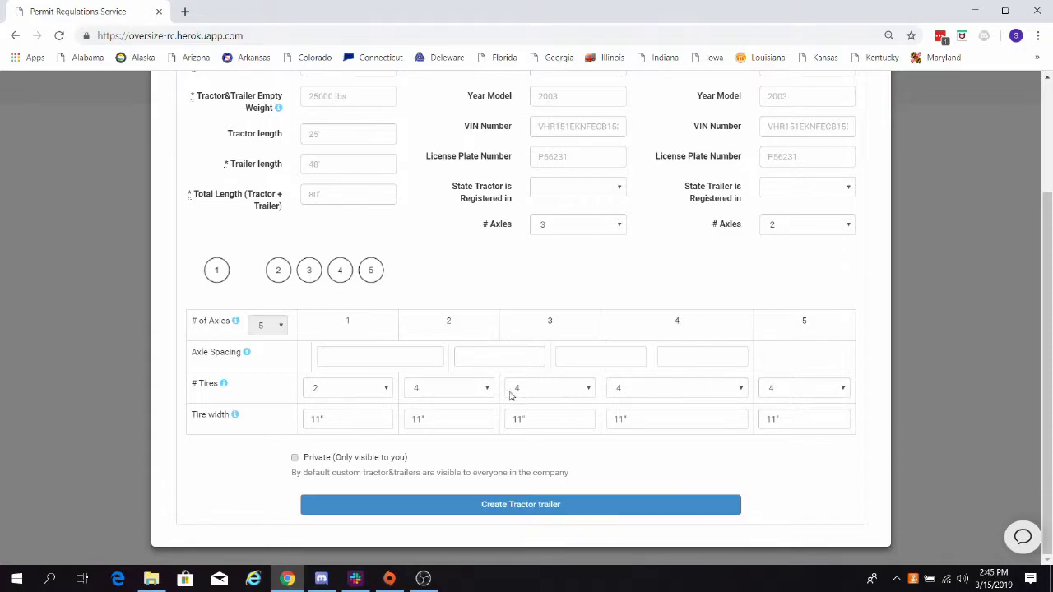
pyautogui.click(386, 425)
pyautogui.write('15')
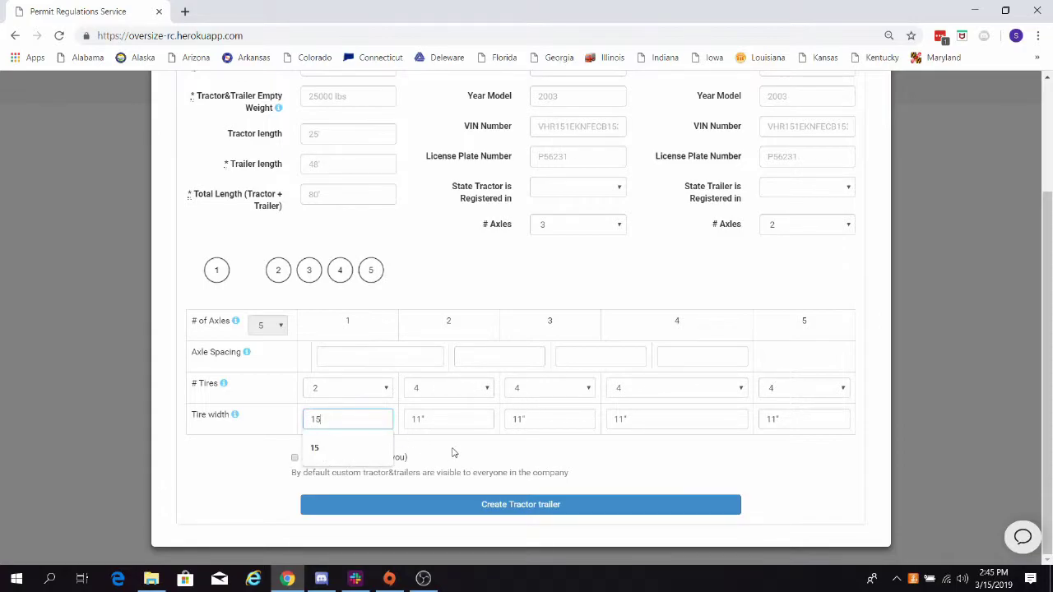
pyautogui.click(534, 510)
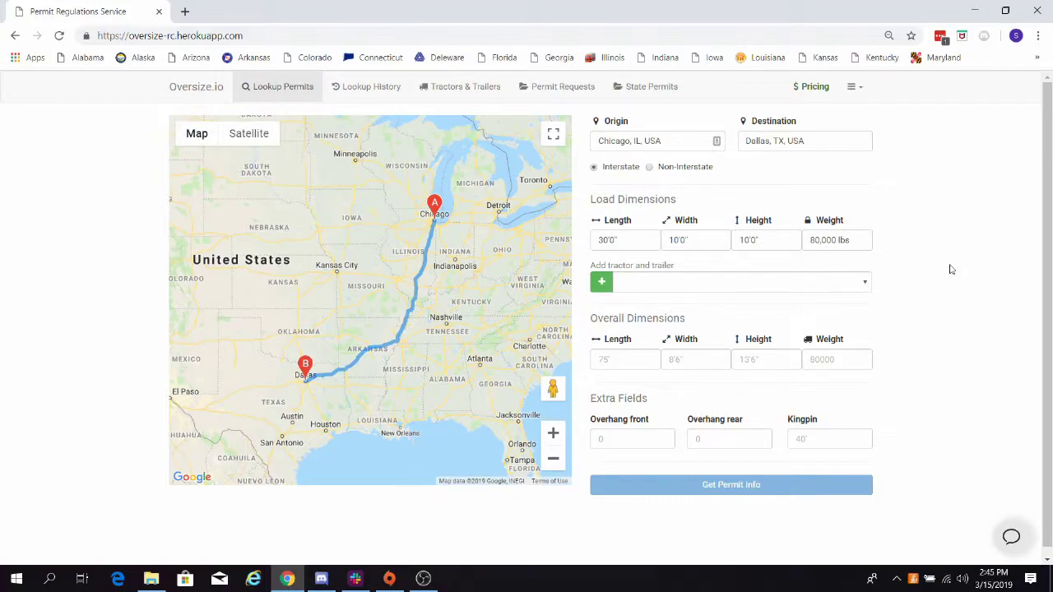
# View the company's tractor and trailer list in a separate browser tab and close that tab
pyautogui.rightClick(460, 89)
pyautogui.click(473, 97)
pyautogui.click(260, 10)
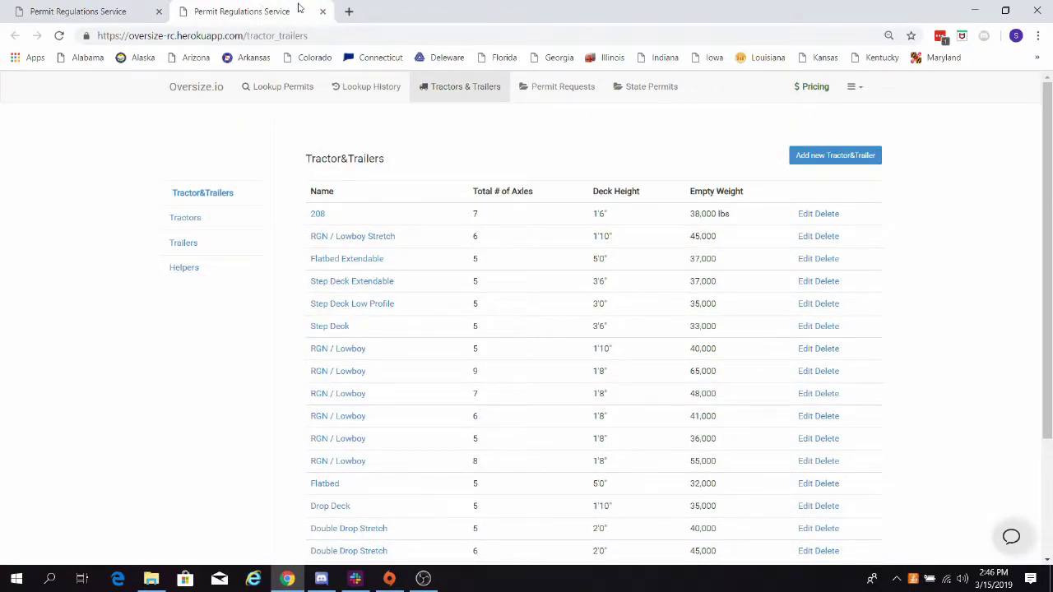
pyautogui.click(322, 12)
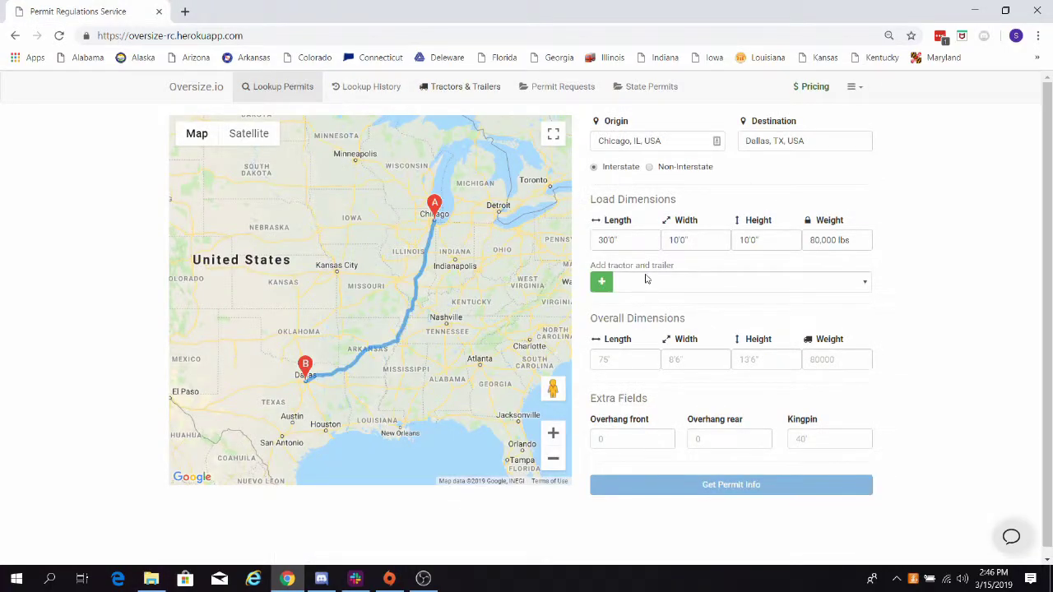
# Choose the 208 tractor and trailer (7 axles, 1'6" tall, 38,000 lbs) and get the permit info for the trip
pyautogui.click(646, 280)
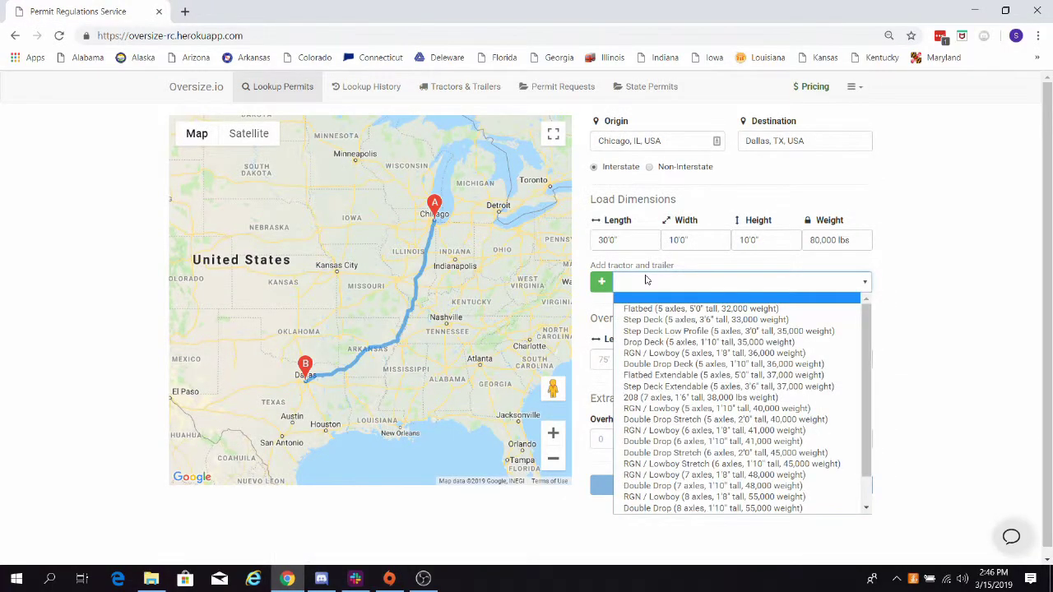
pyautogui.click(677, 398)
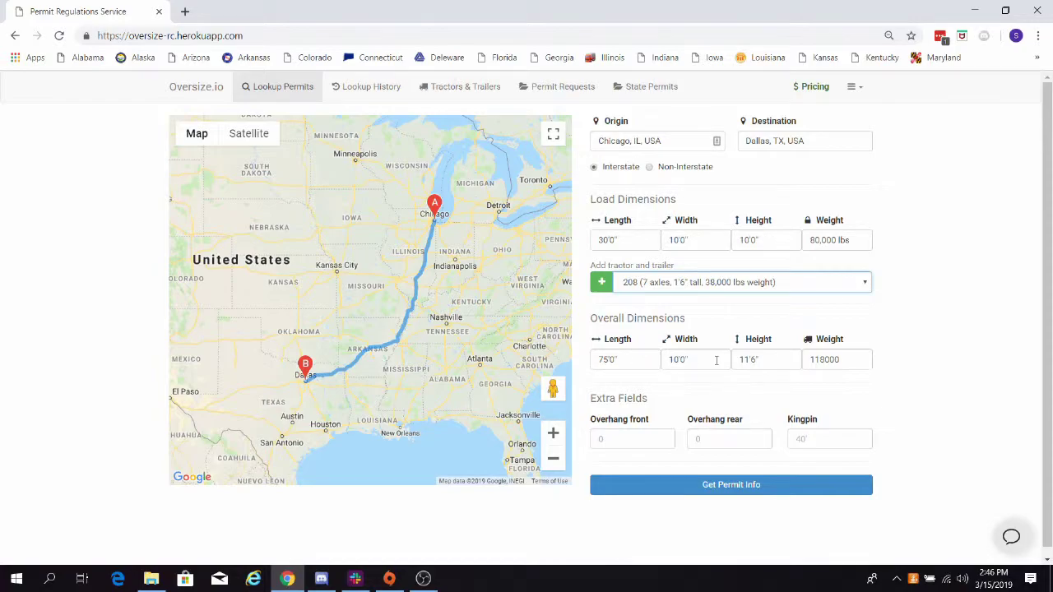
pyautogui.scroll(-1, 773, 371)
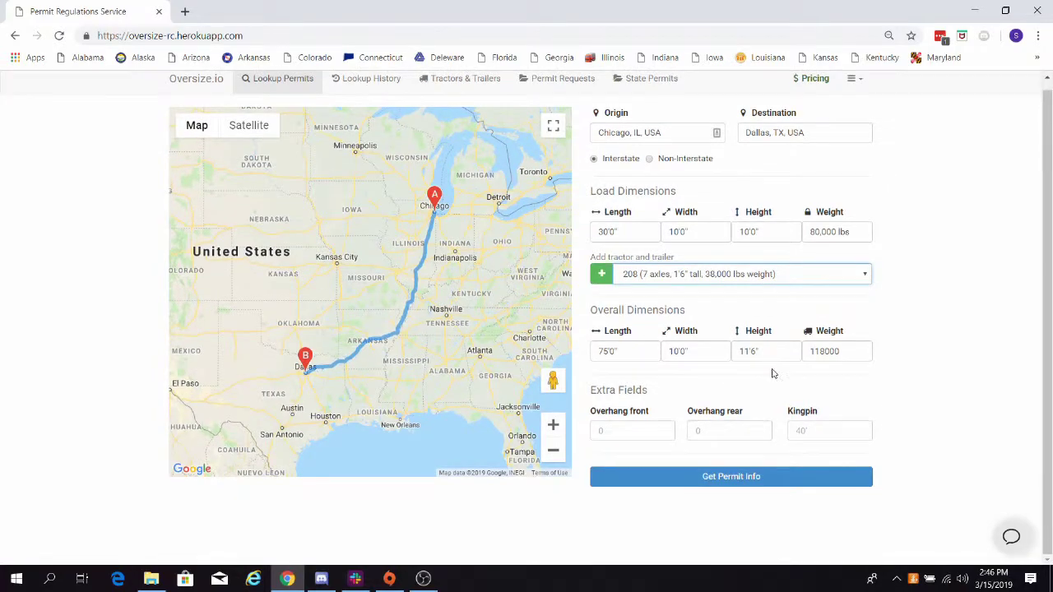
pyautogui.click(754, 478)
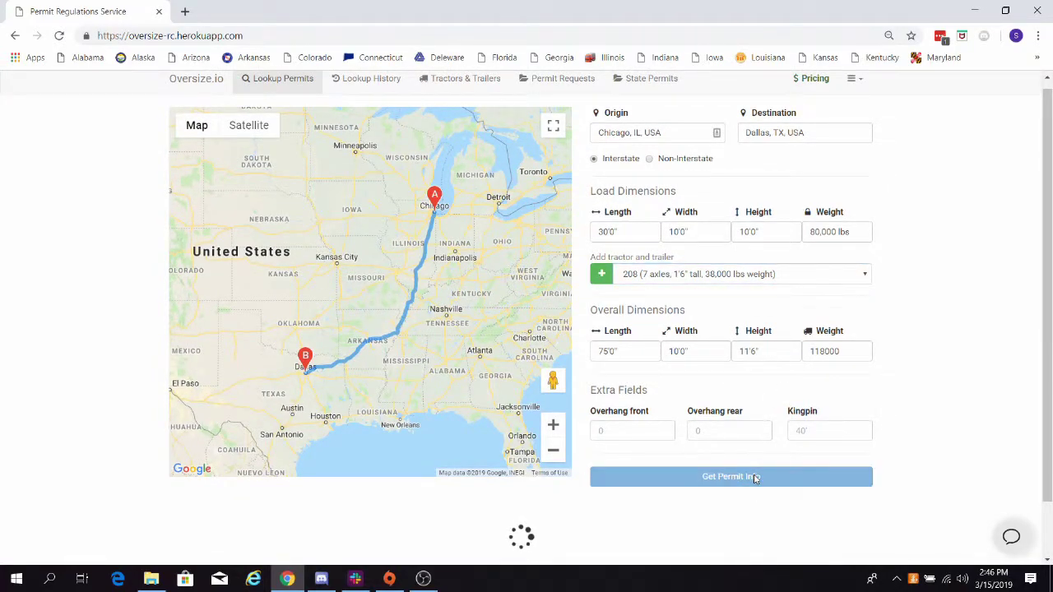
# Set the axle 1 load to 12,500 lbs, lock it, and update the permit results
pyautogui.scroll(-6, 750, 478)
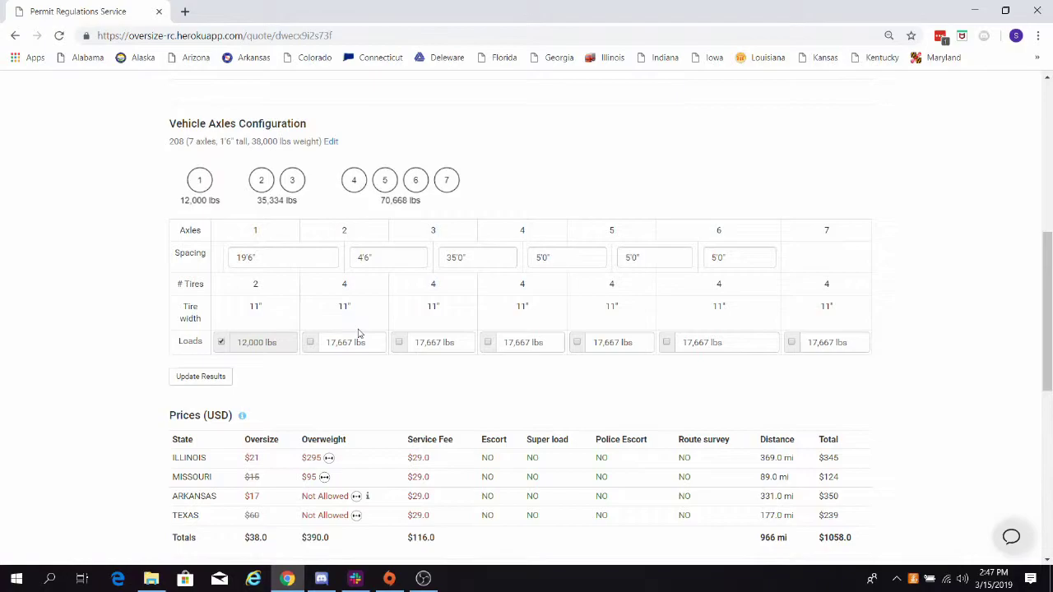
pyautogui.click(221, 343)
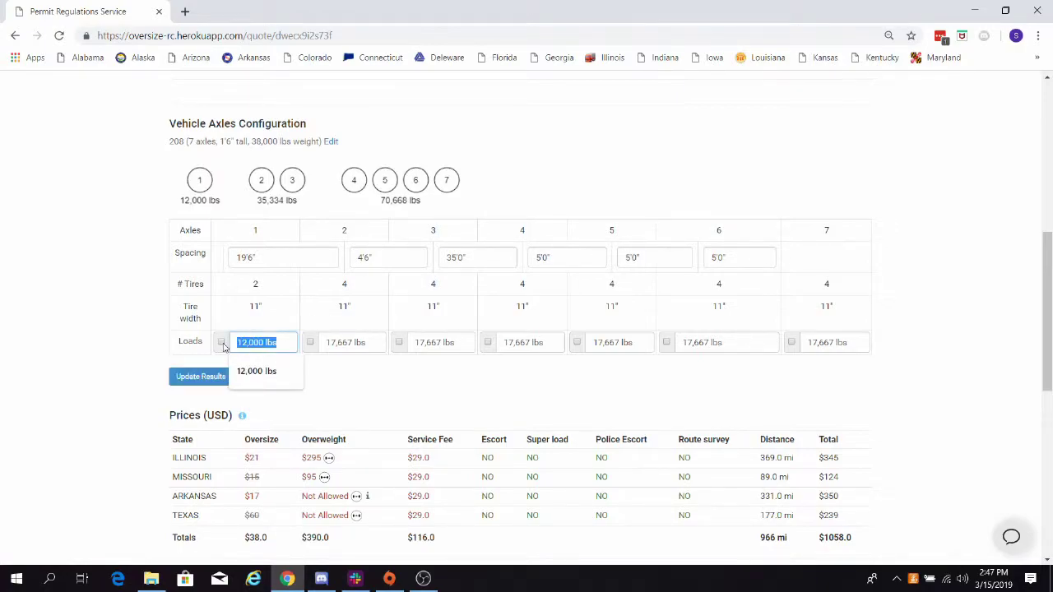
pyautogui.write('125000')
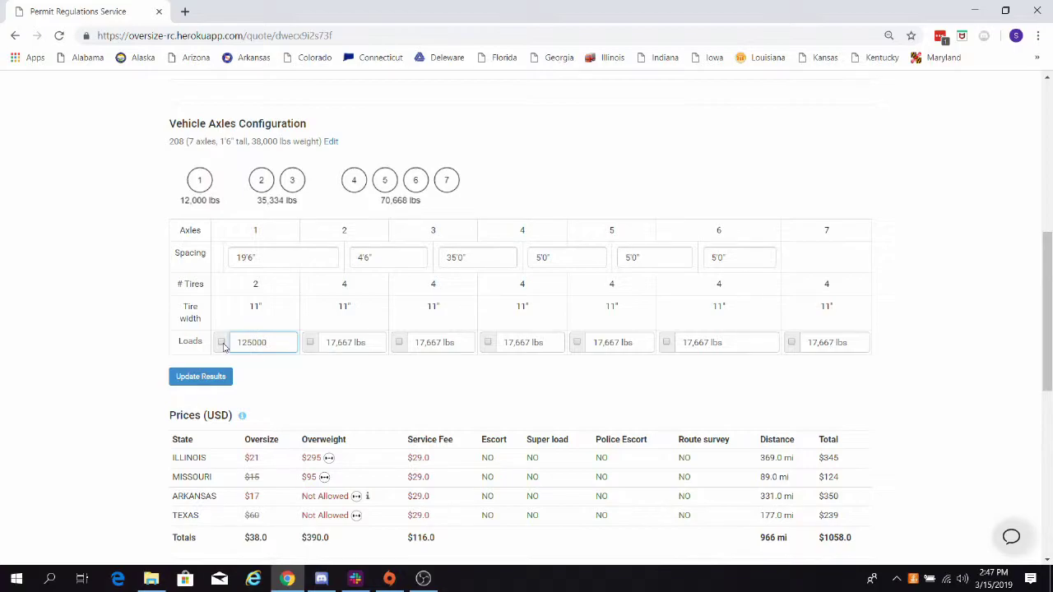
pyautogui.press('BackSpace')
pyautogui.click(222, 344)
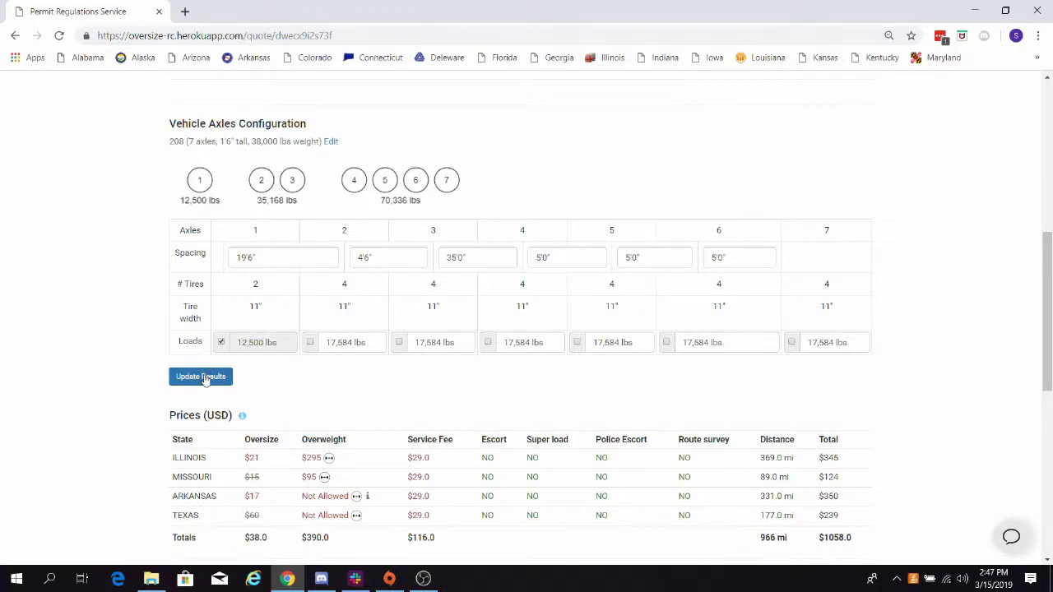
pyautogui.click(205, 379)
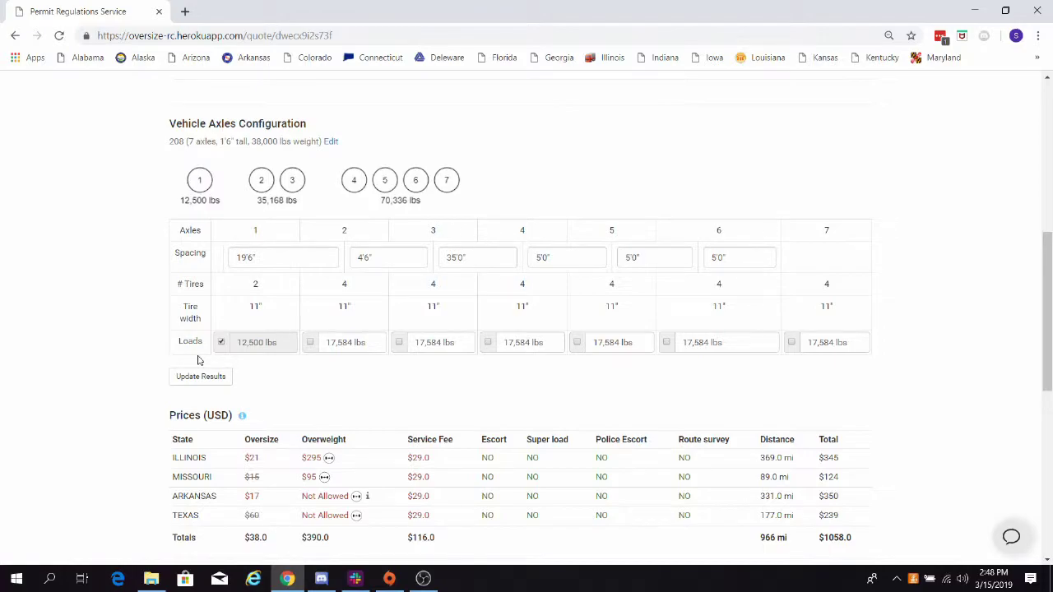
# Set and lock the loads of axles 2 and 3 at 18,752 lbs each, and update the permit results
pyautogui.scroll(-1, 198, 359)
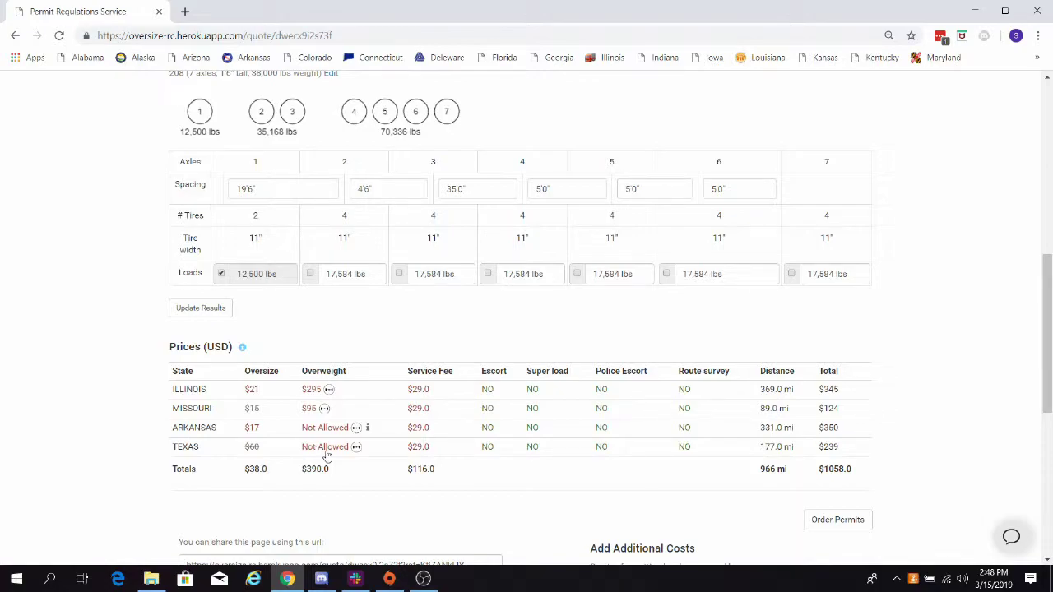
pyautogui.moveTo(356, 428)
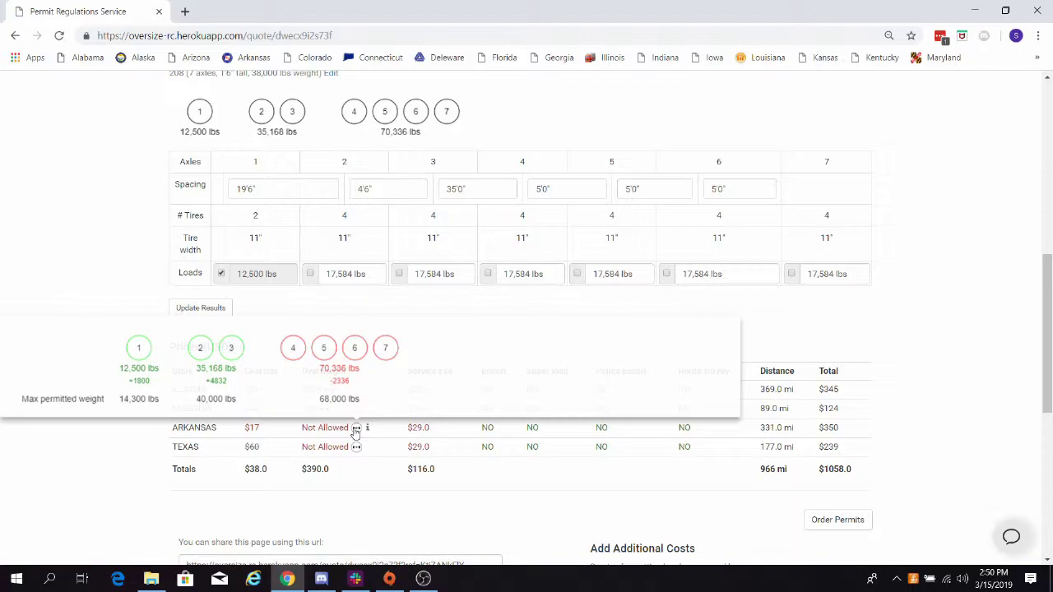
pyautogui.scroll(1, 441, 388)
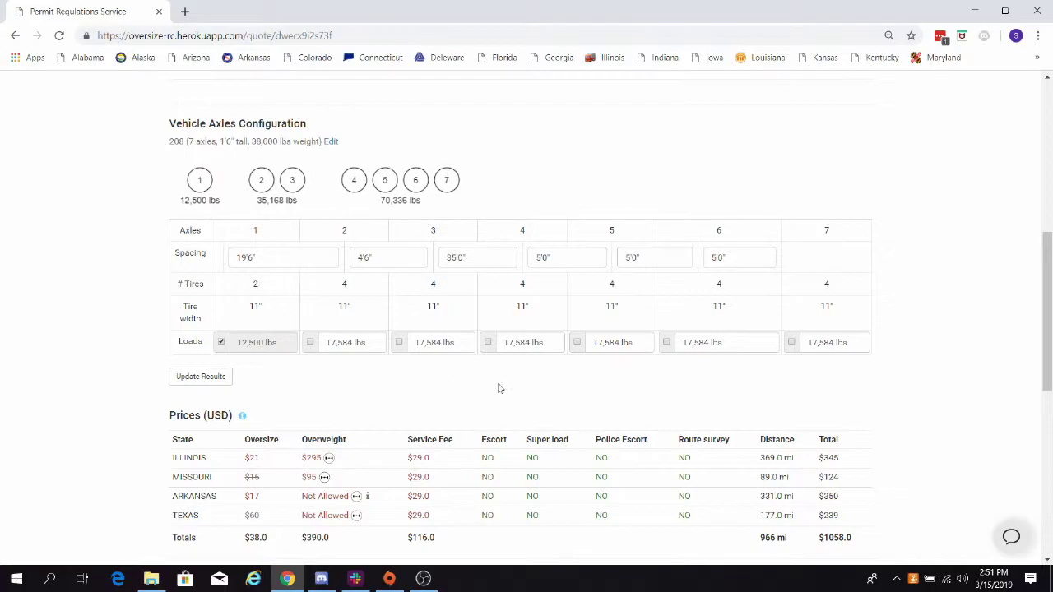
pyautogui.moveTo(362, 343); pyautogui.dragTo(324, 347)
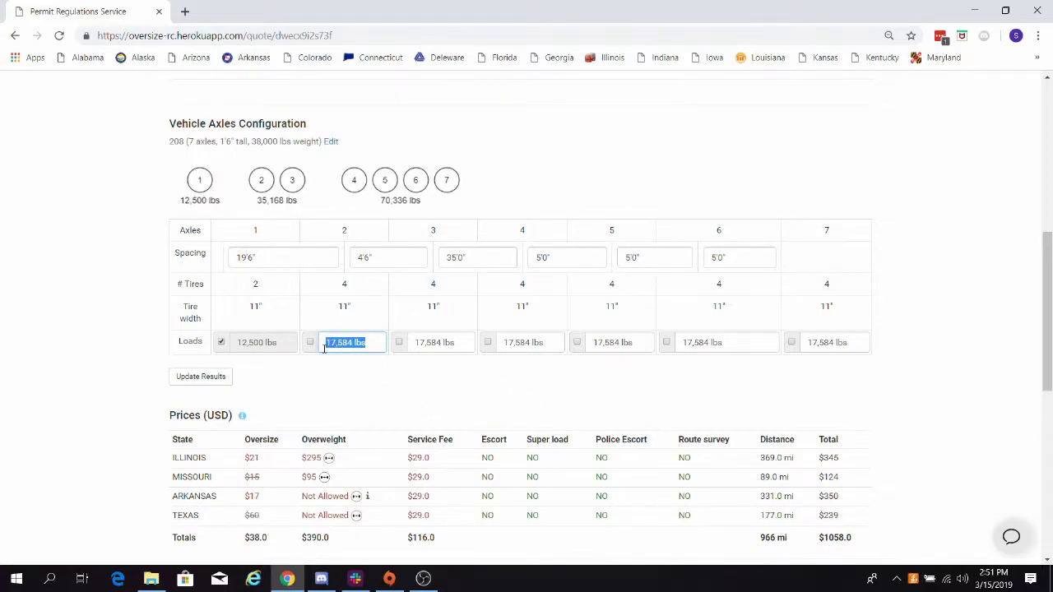
pyautogui.write('18752')
pyautogui.click(312, 343)
pyautogui.click(414, 345)
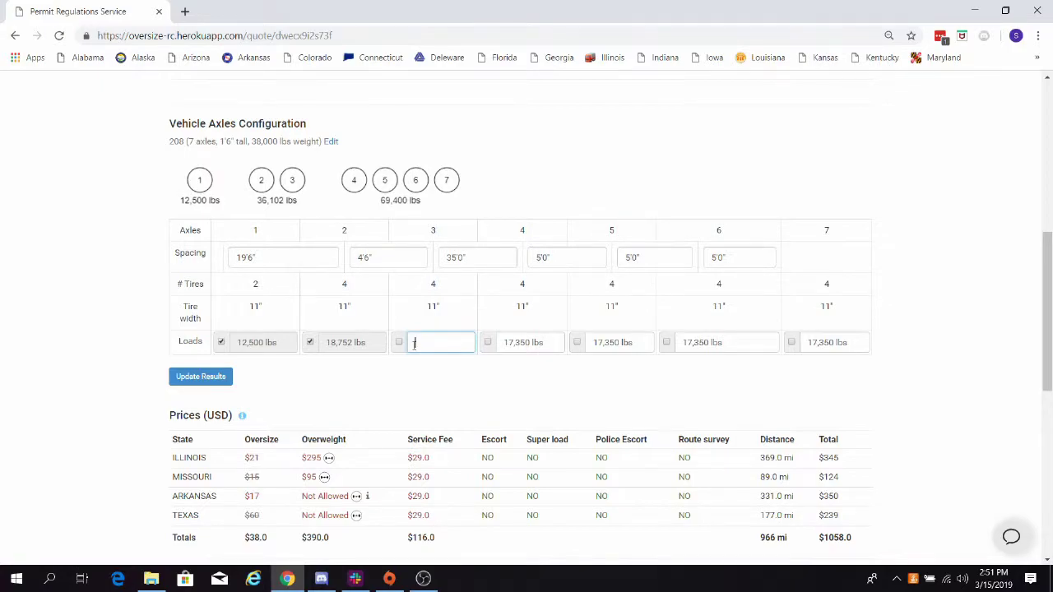
pyautogui.write('18752')
pyautogui.click(399, 343)
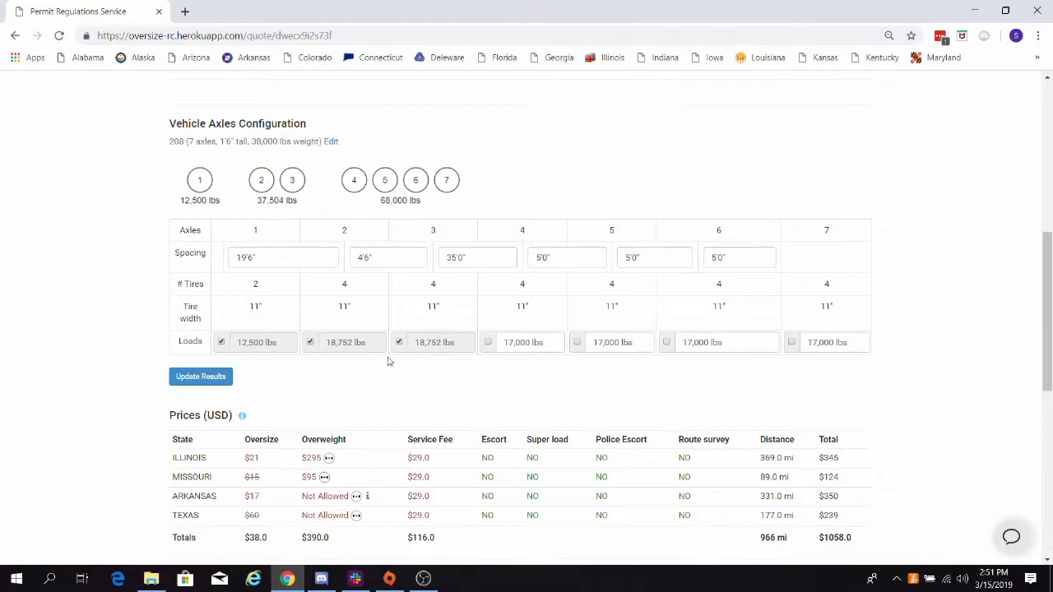
pyautogui.click(195, 378)
# View the state selection for ordering the trip's permits and close it without ordering
pyautogui.scroll(-1, 287, 387)
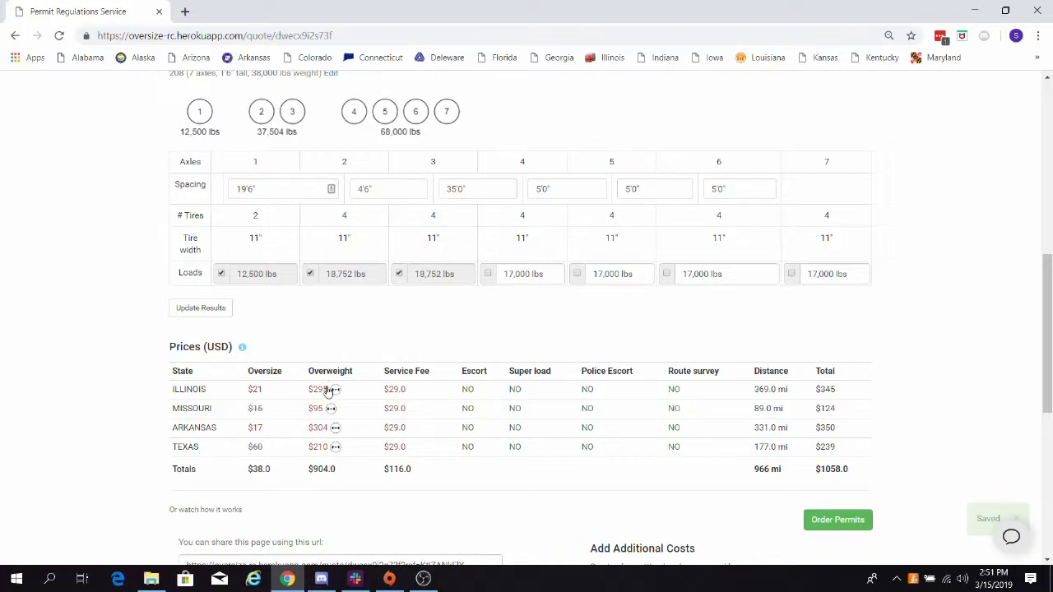
pyautogui.moveTo(336, 447)
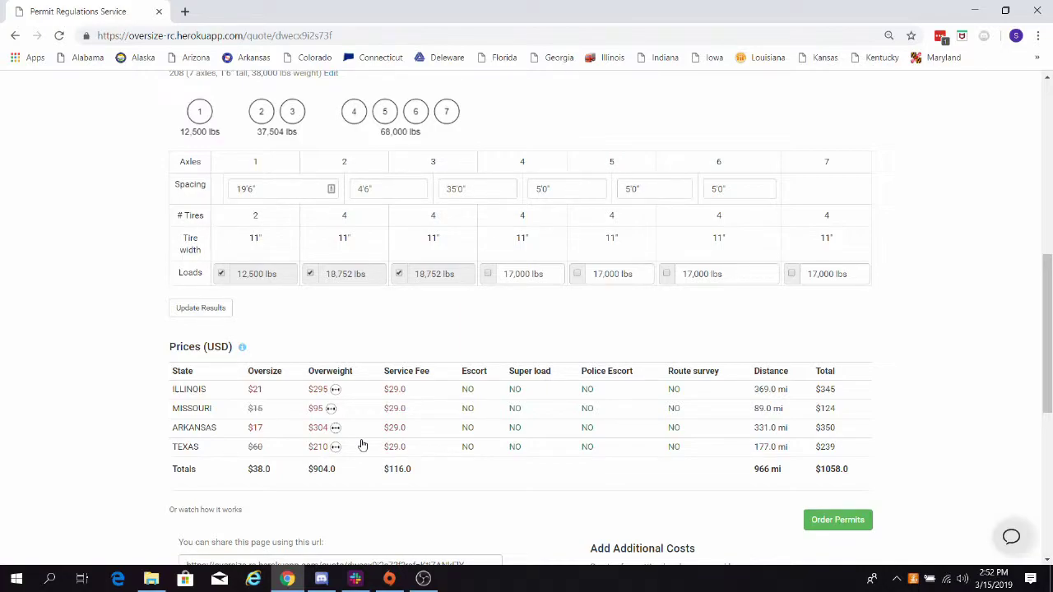
pyautogui.click(810, 520)
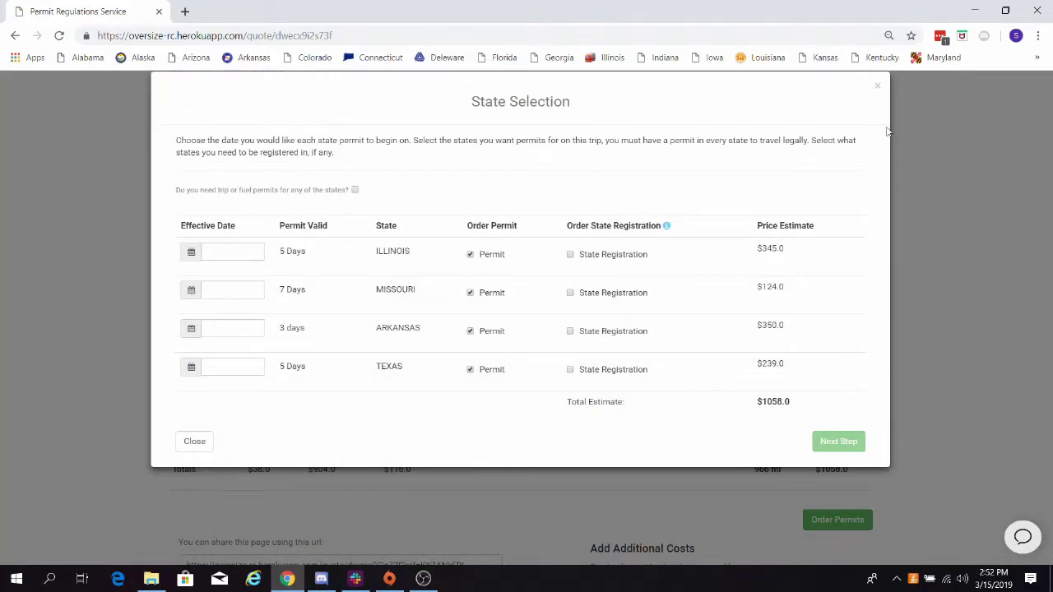
pyautogui.click(877, 89)
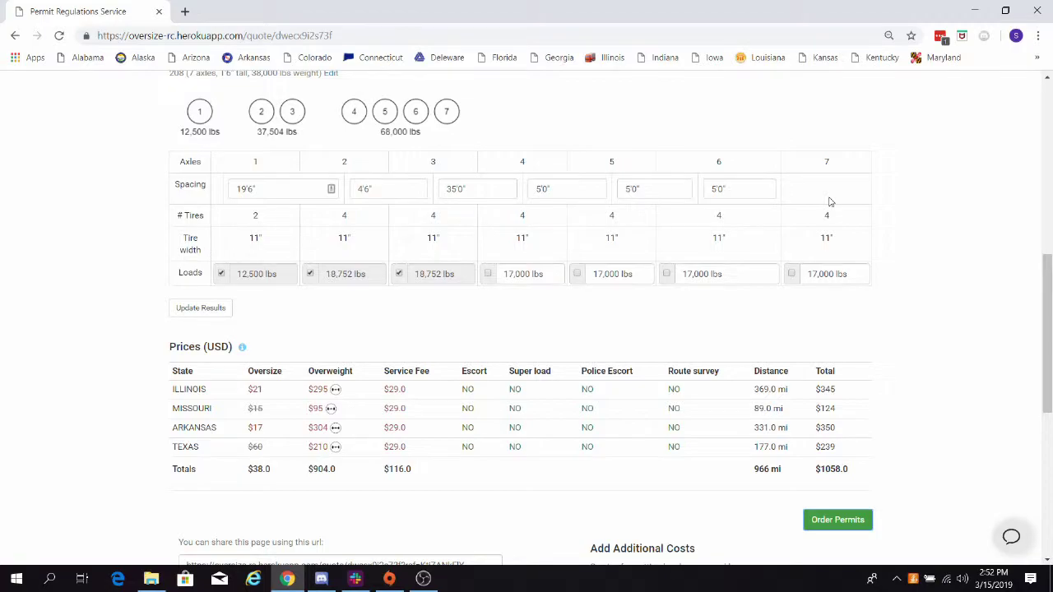